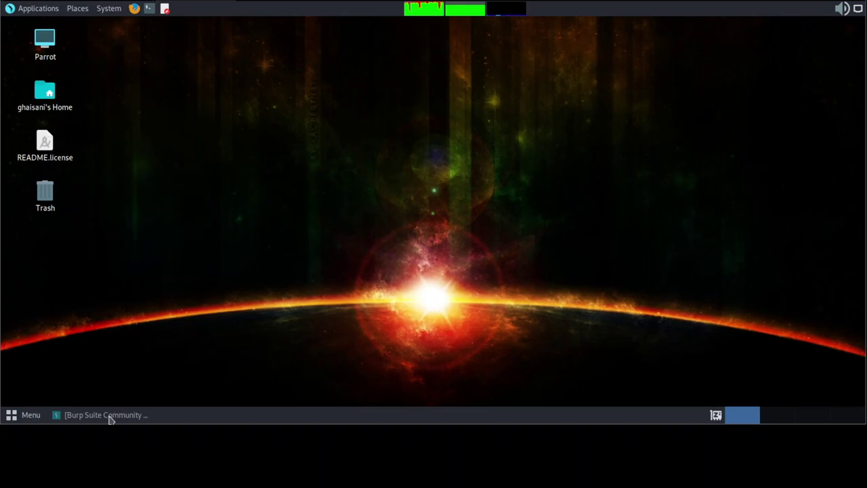
Step: Switch to Burp Suite and launch its embedded Chromium browser from the Proxy tool's intercept view
click(110, 415)
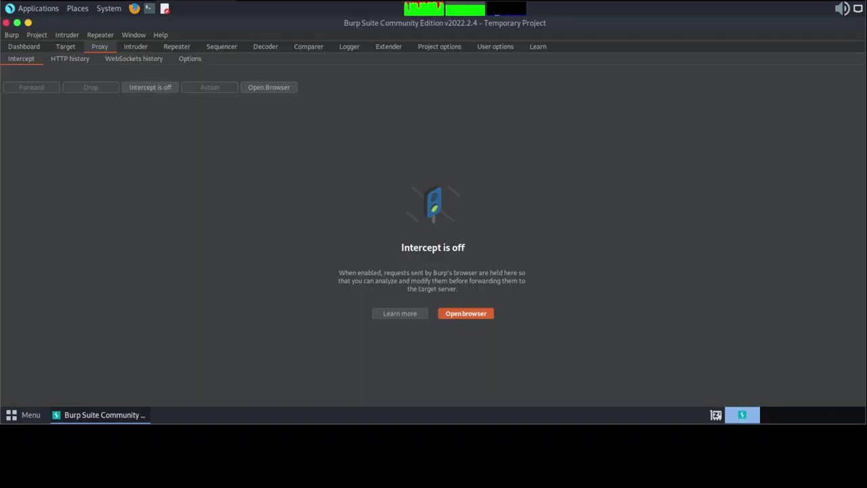
click(23, 47)
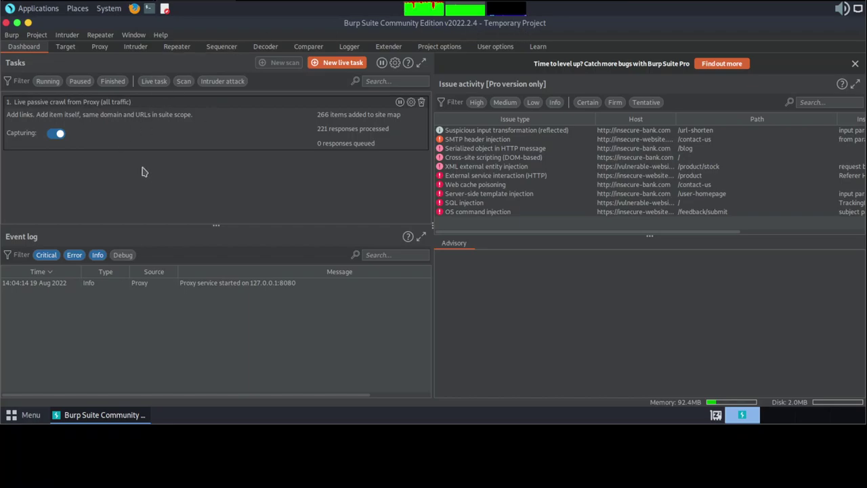
click(103, 47)
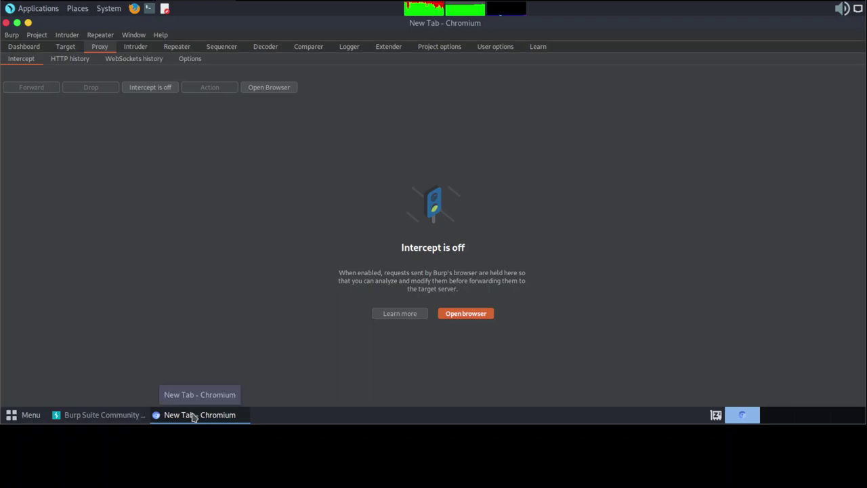
click(193, 416)
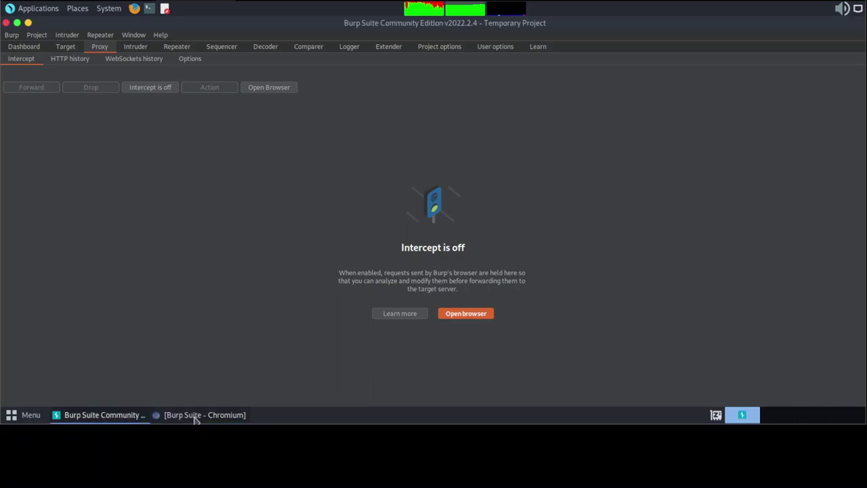
click(195, 416)
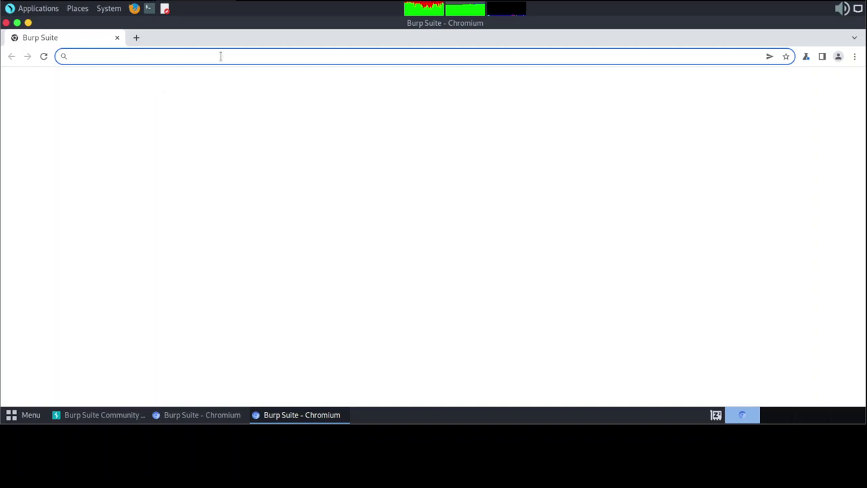
Step: Open WackoPicko from the OWASP Broken Web Applications page at 192.168.197.128 and close the spare blank browser window
text(192.168.197.128)
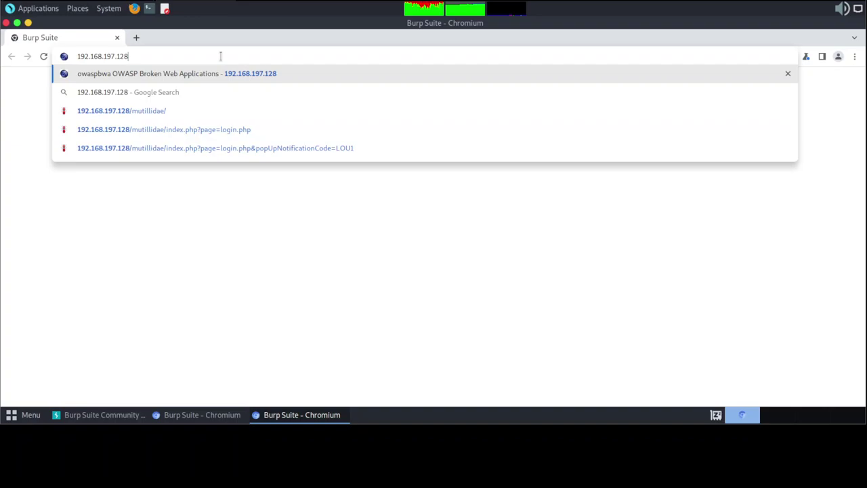
key(Return)
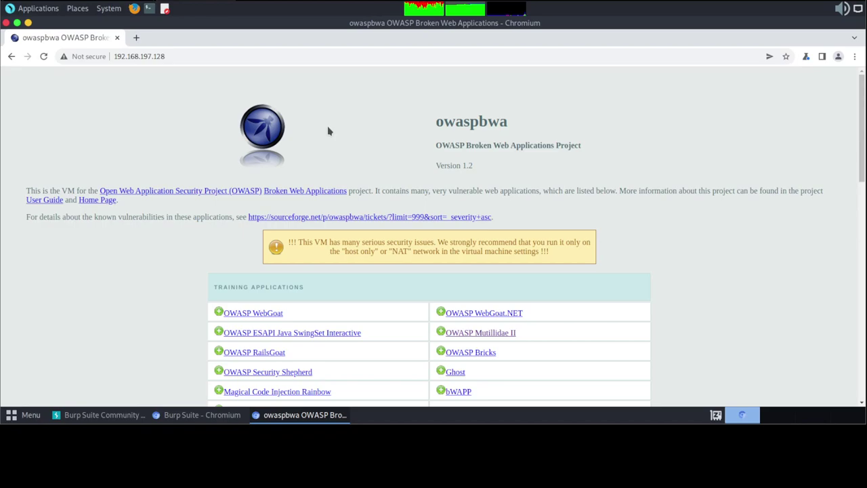
scroll(328, 131, down, 4)
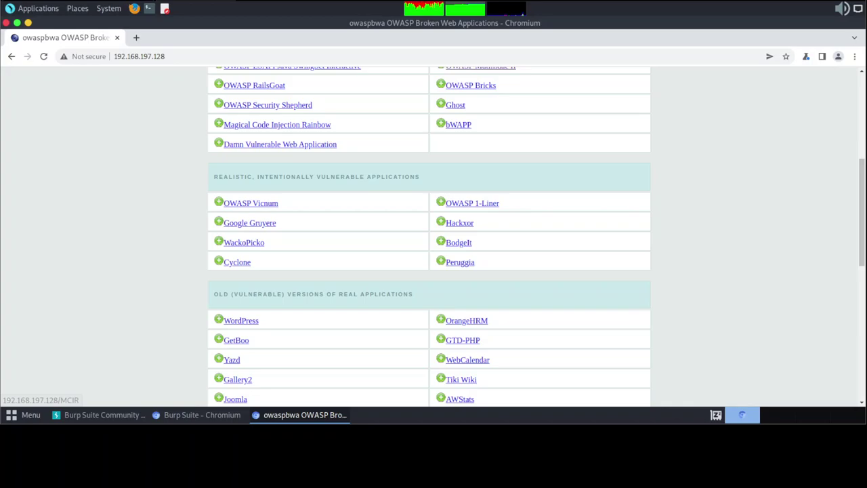
scroll(463, 330, down, 1)
click(463, 330)
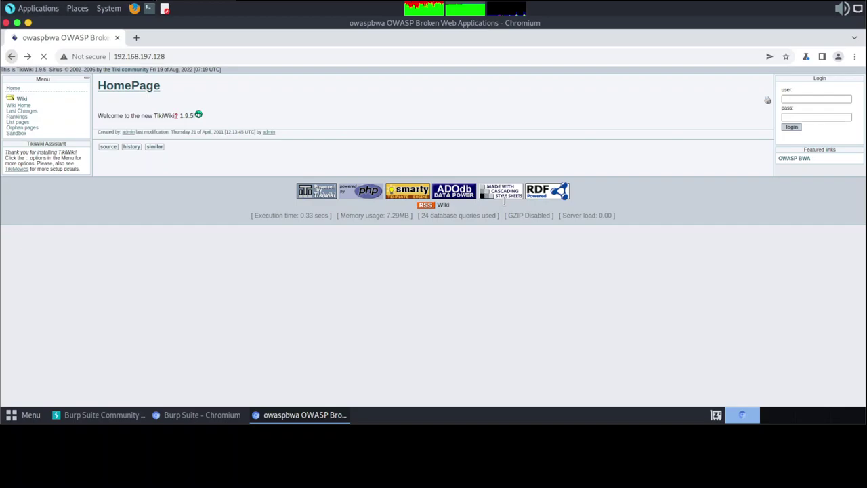
key(alt+Left)
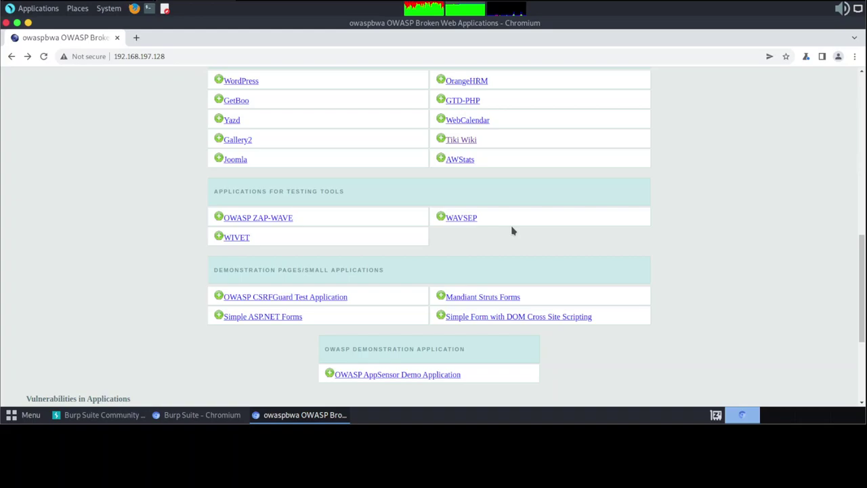
scroll(513, 231, up, 2)
click(340, 145)
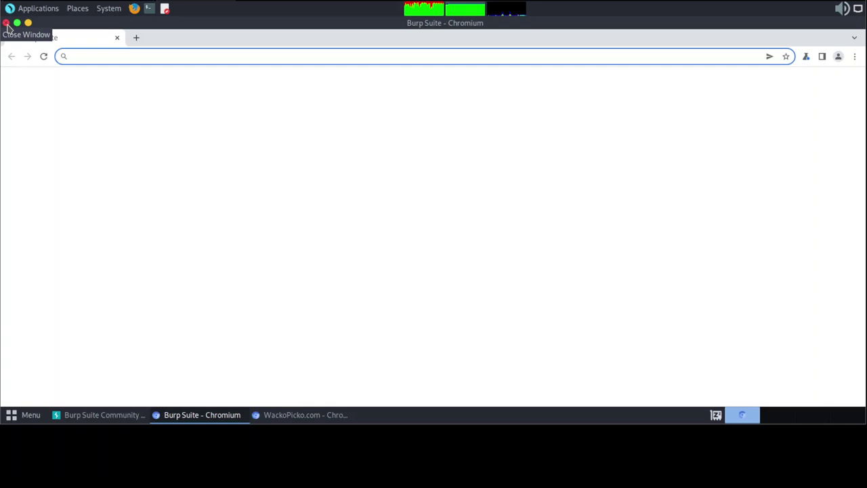
click(6, 23)
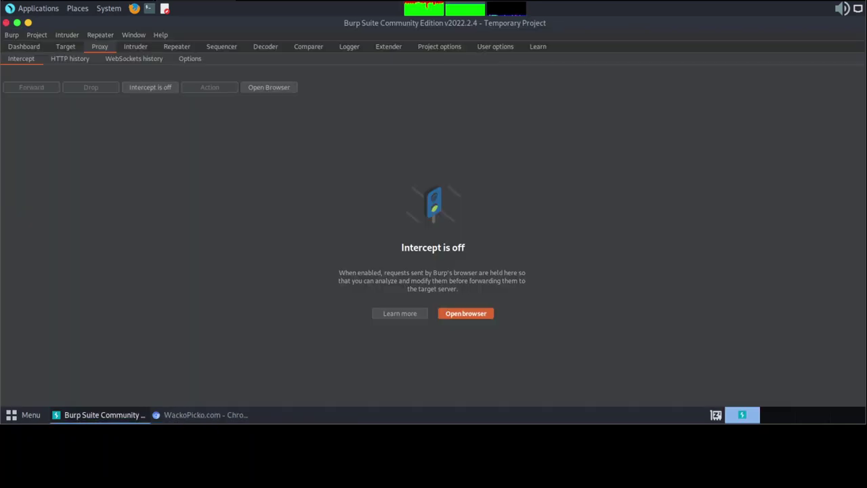
Step: Enable interception in Burp Suite to capture a WackoPicko page request, and release it by switching interception off
click(158, 89)
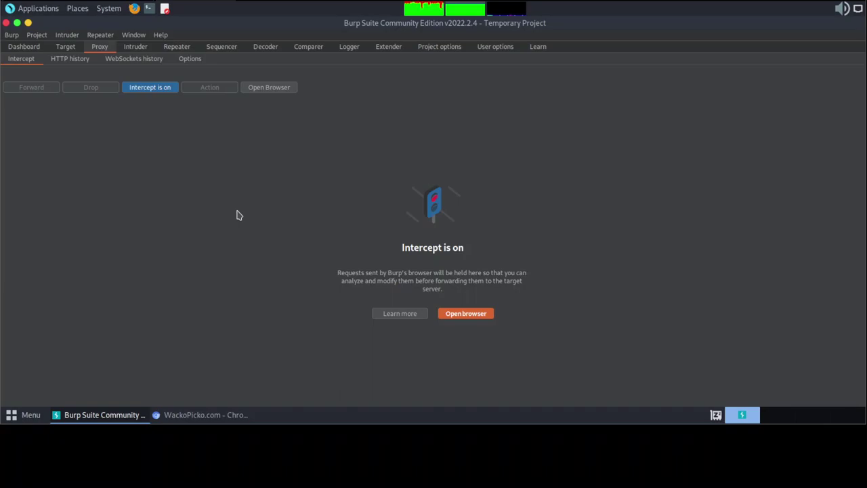
click(201, 415)
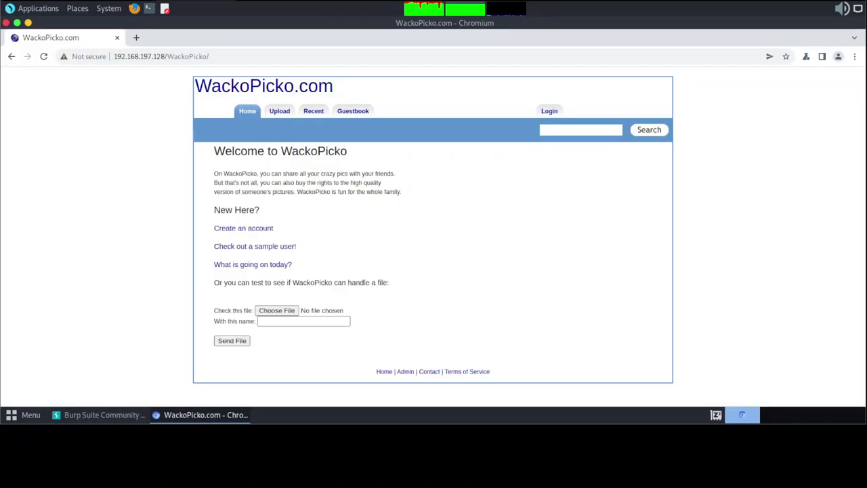
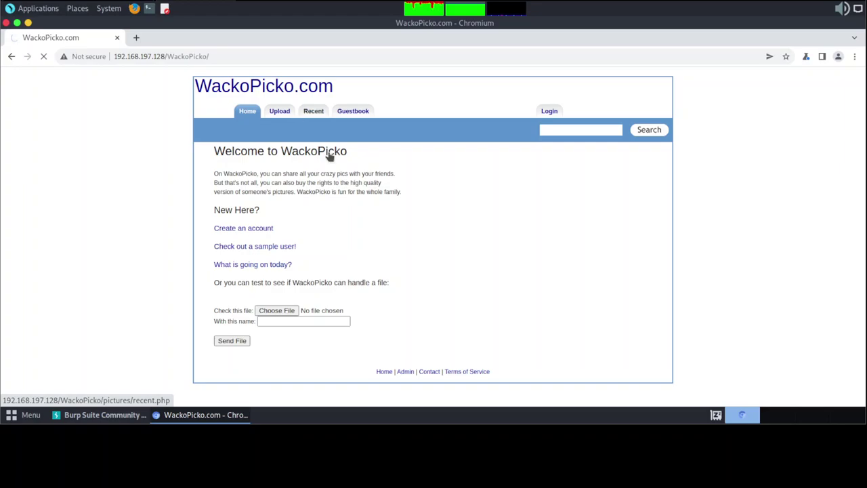
click(114, 419)
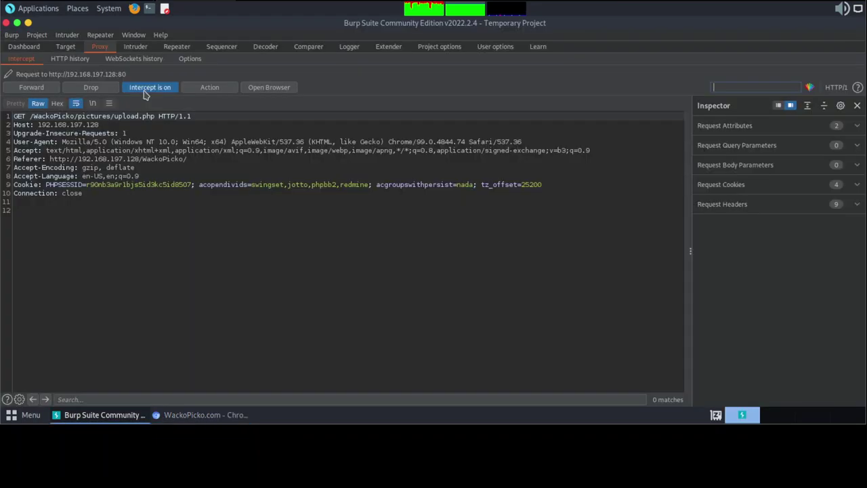
click(146, 88)
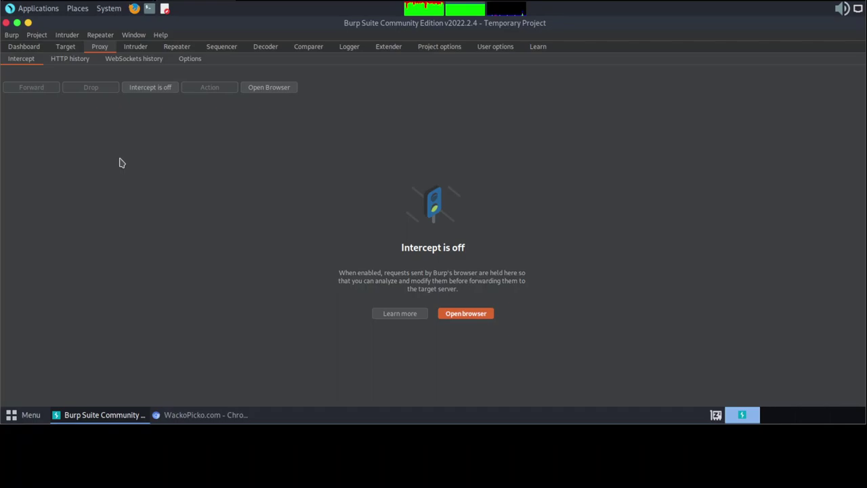
Step: Browse WackoPicko's Upload, Recent and Guestbook pages in Chromium with interception off
click(200, 415)
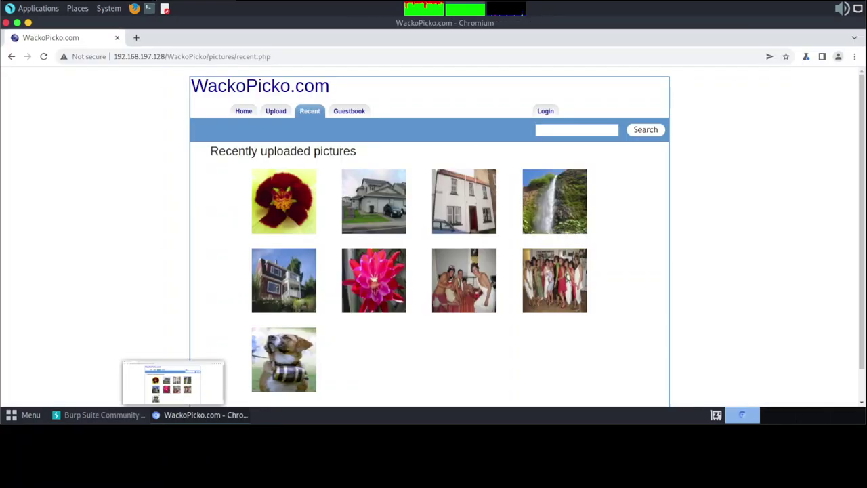
click(276, 110)
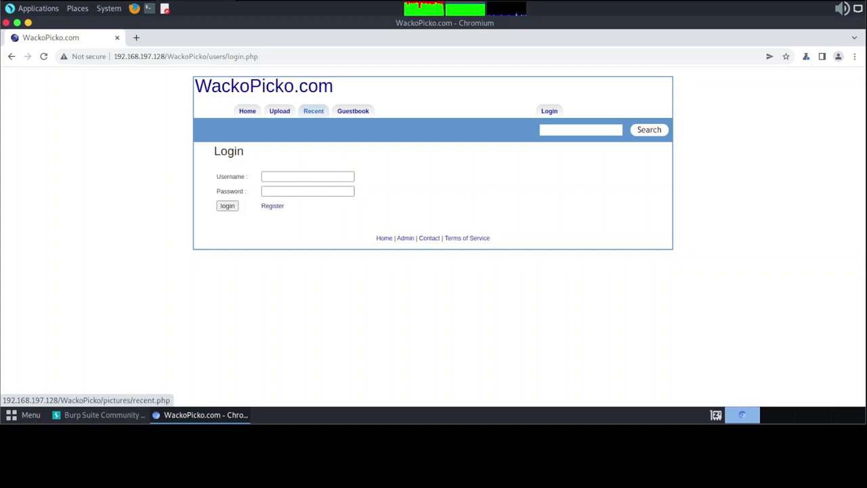
click(314, 111)
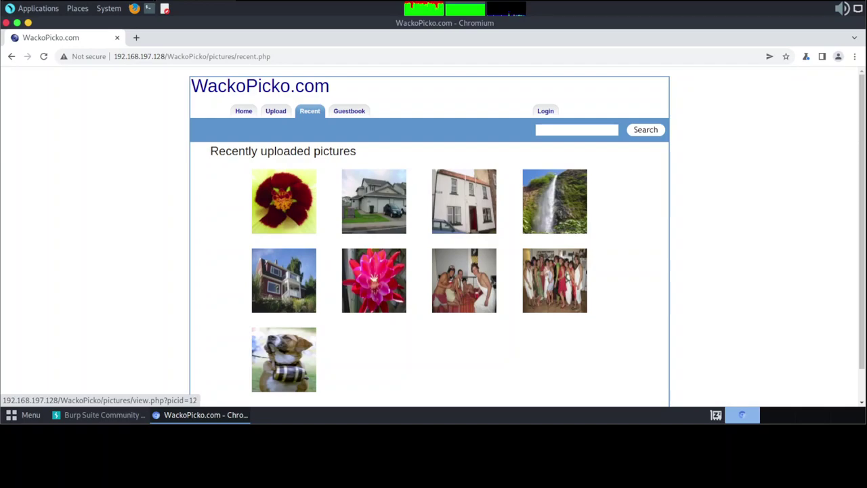
click(349, 110)
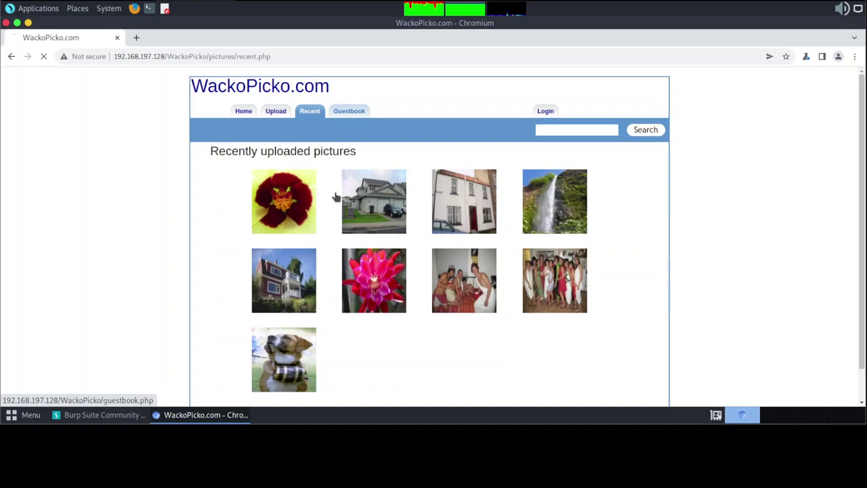
click(280, 112)
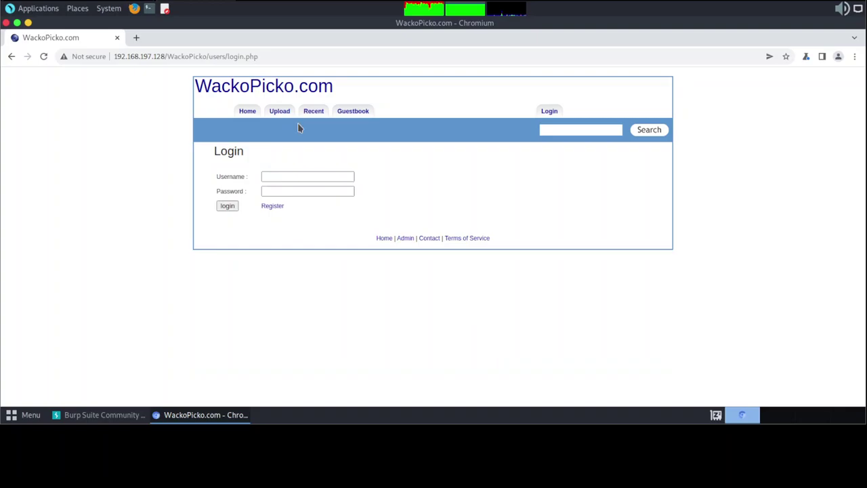
Step: Search WackoPicko's pictures for "house" and open the dog picture from the recent uploads
click(553, 130)
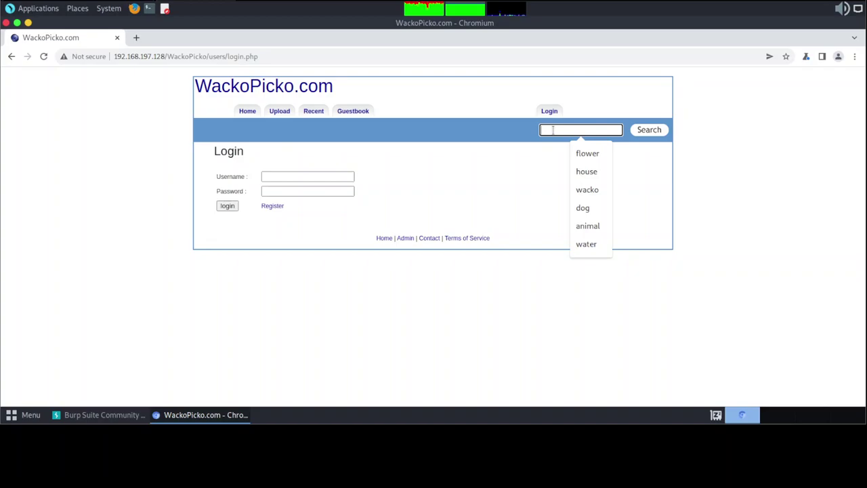
click(587, 171)
click(660, 134)
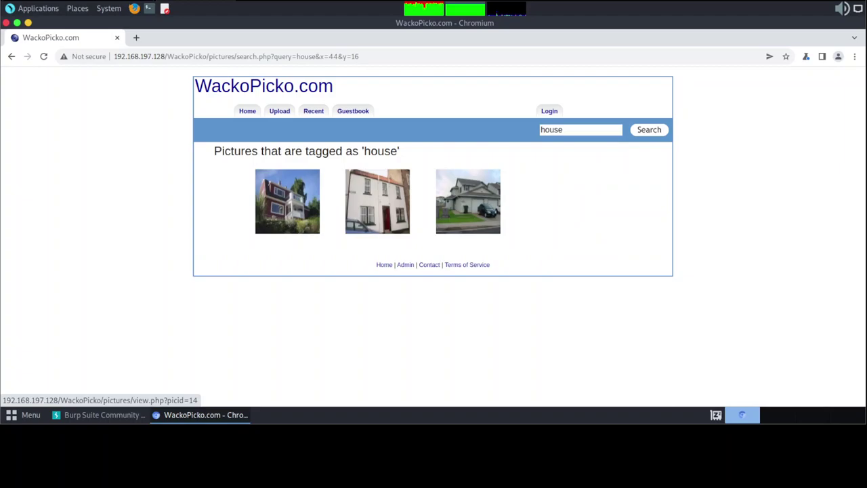
click(313, 112)
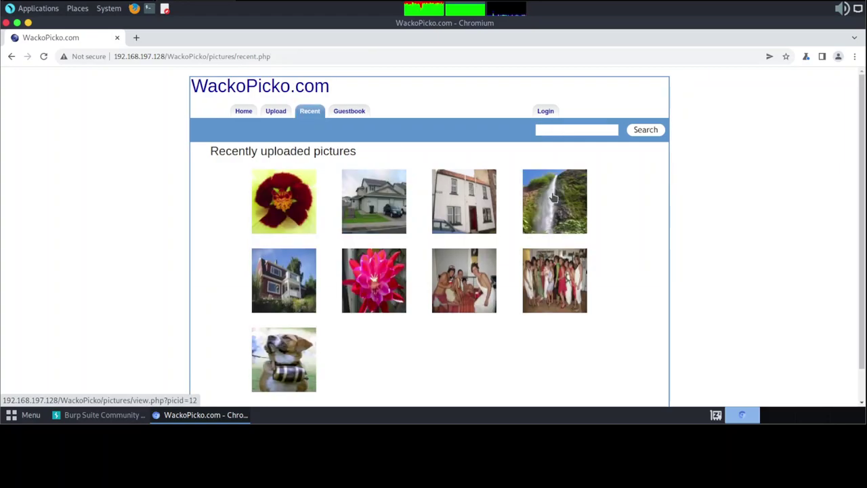
click(284, 363)
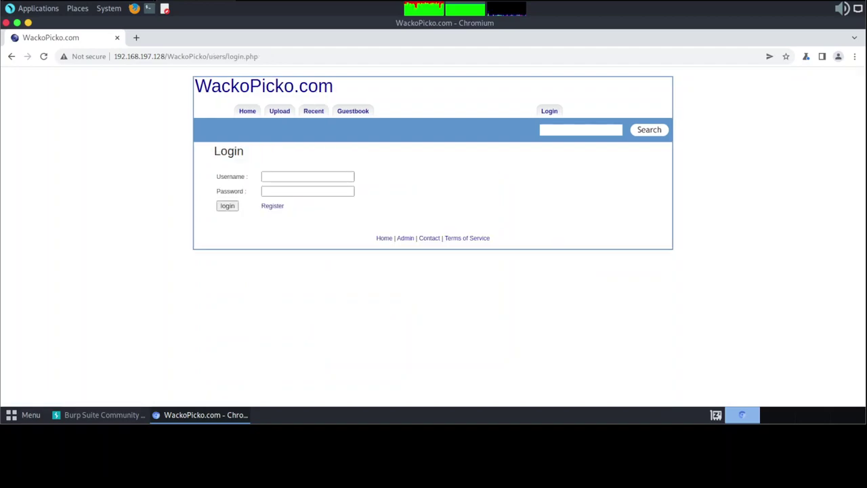
Step: Turn on interception in Burp Suite and capture a WackoPicko picture search for "animal" from the browser
mouse_move(95, 416)
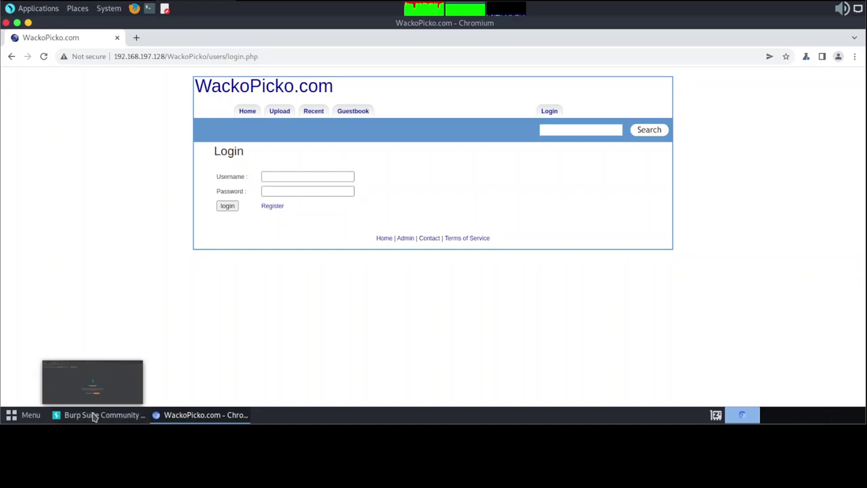
click(94, 417)
mouse_move(210, 419)
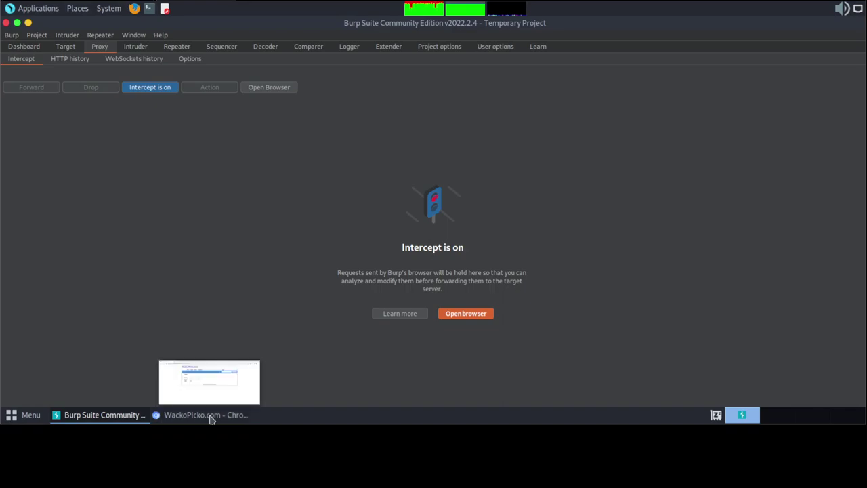
click(210, 417)
click(557, 131)
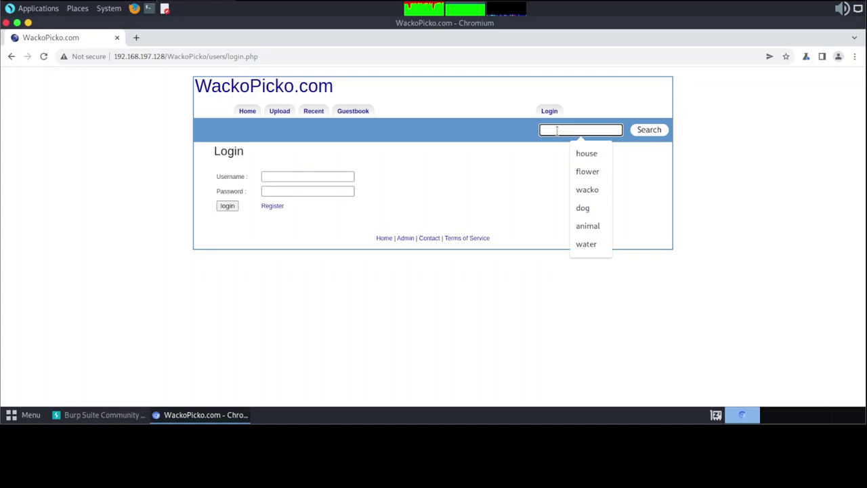
click(587, 225)
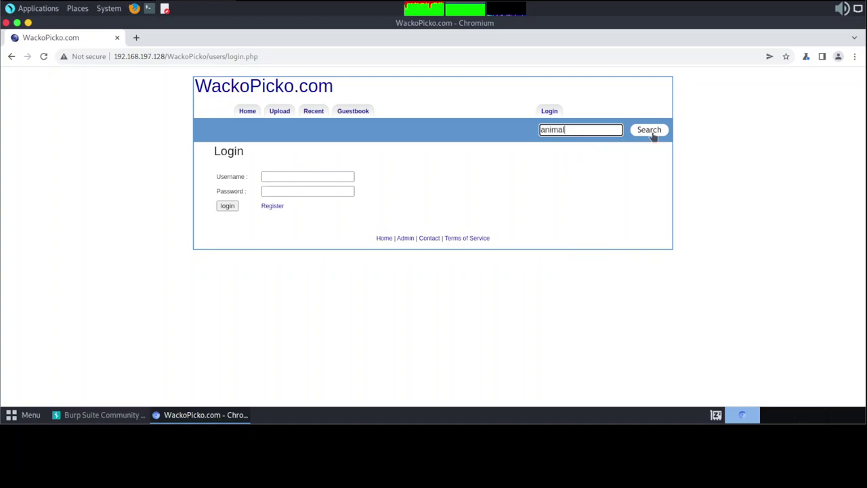
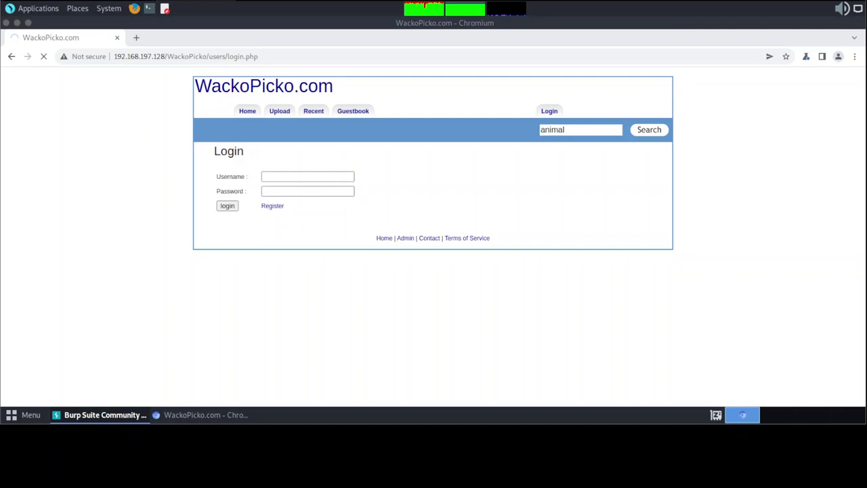
key(alt+Tab)
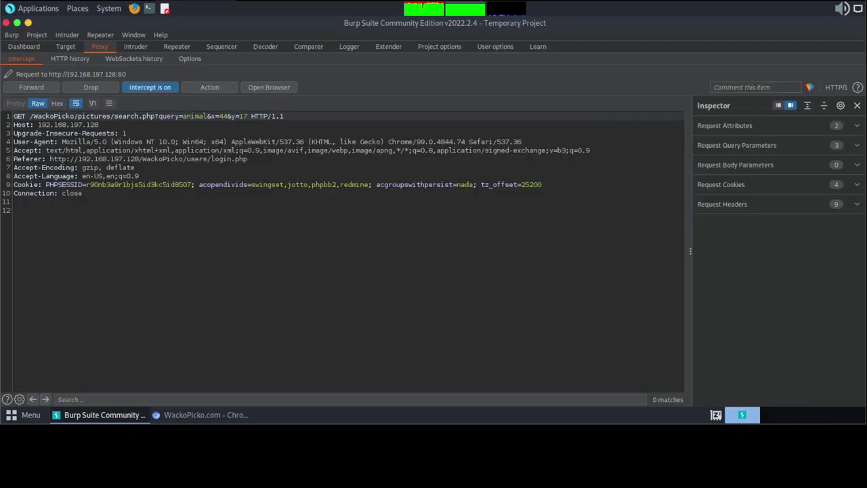
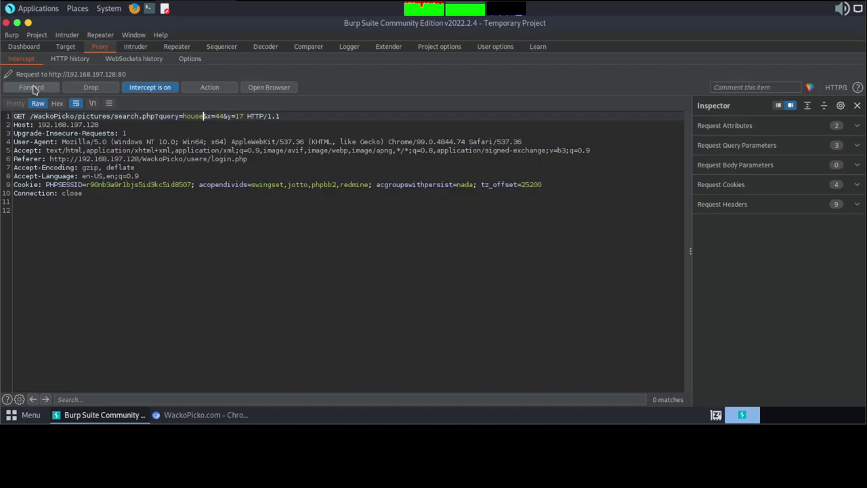
Step: Change the intercepted search request's query value to "house" and forward it, turning interception off to release the remaining requests
click(32, 87)
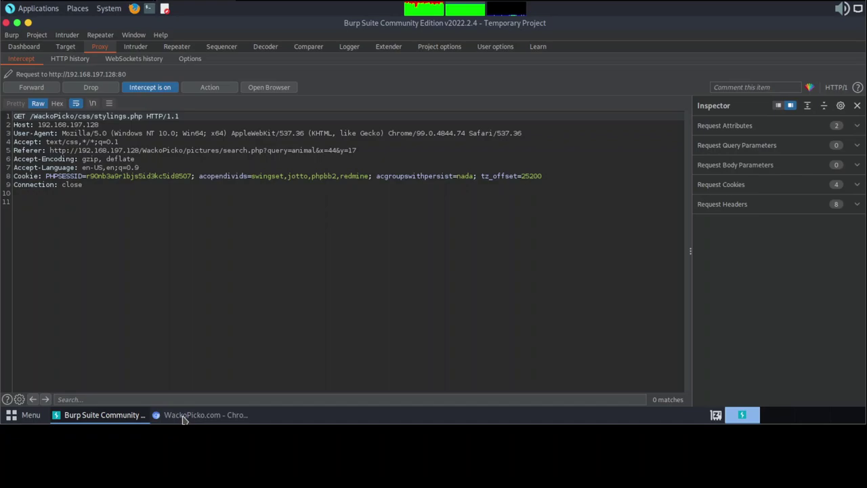
click(161, 90)
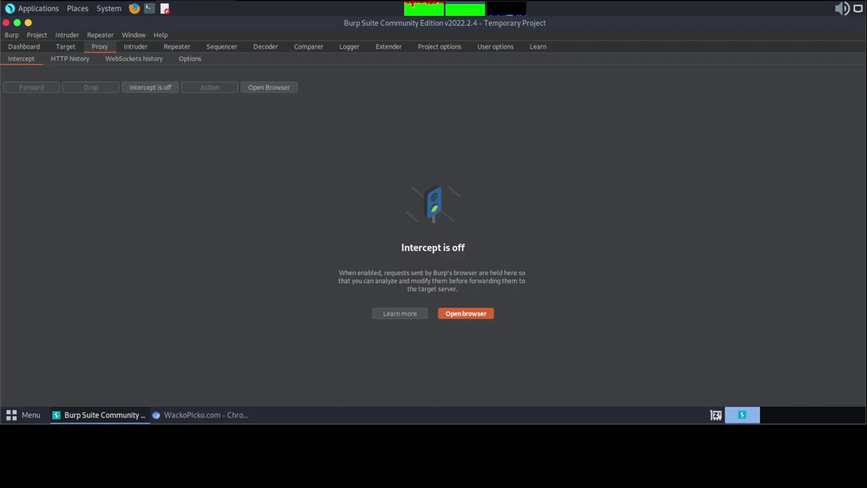
Step: Switch to Chromium and compare the tag in the WackoPicko results heading with the query in the address
key(alt+Tab)
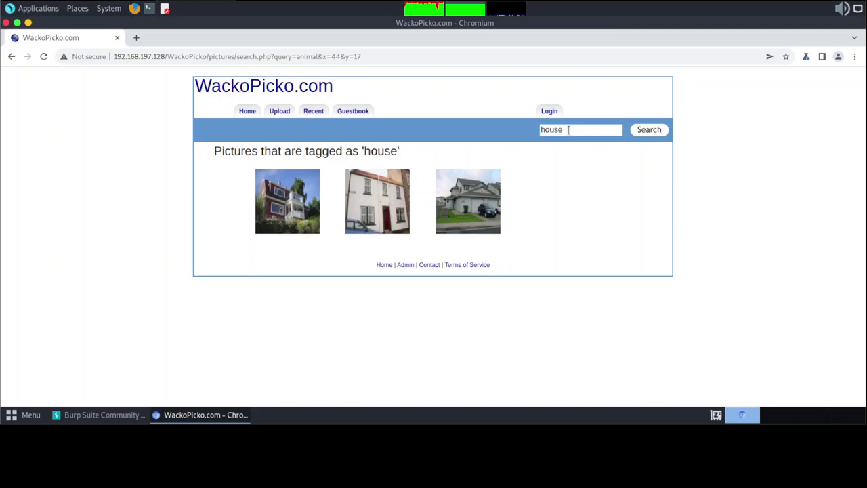
double_click(380, 151)
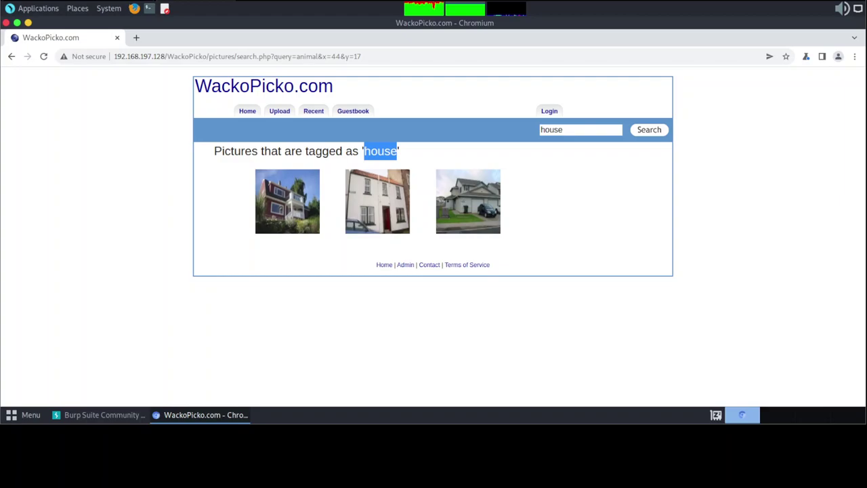
key(alt+Tab)
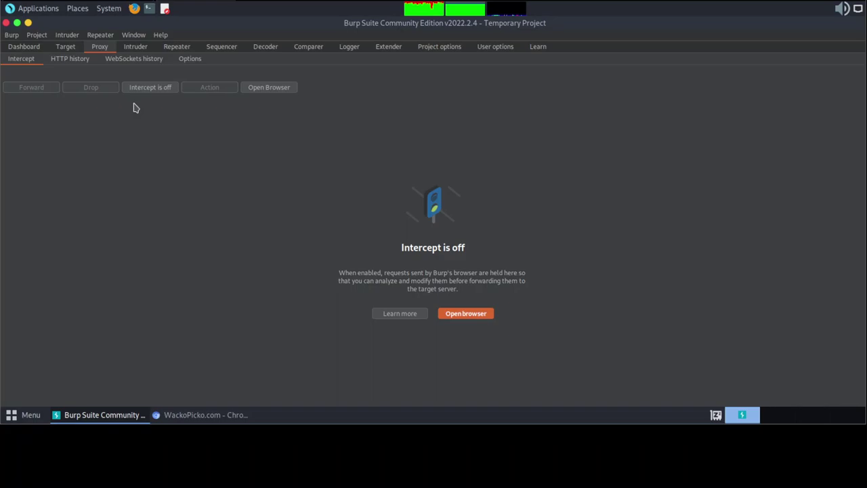
key(alt+Tab)
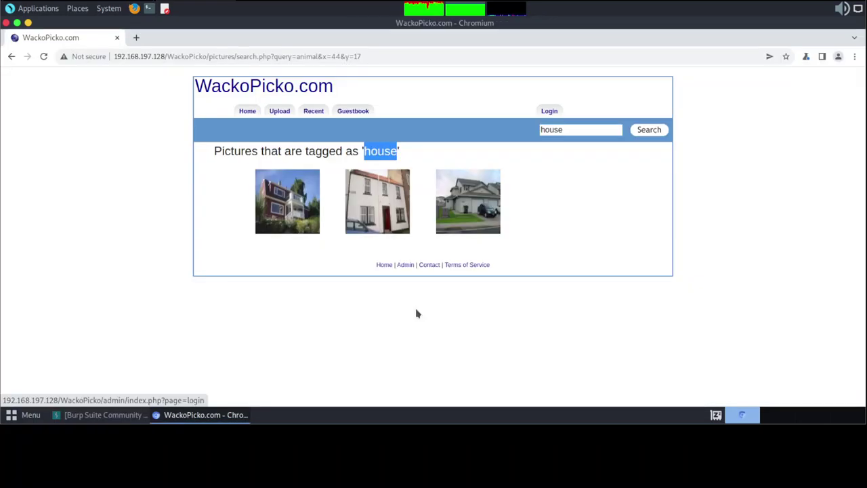
click(417, 313)
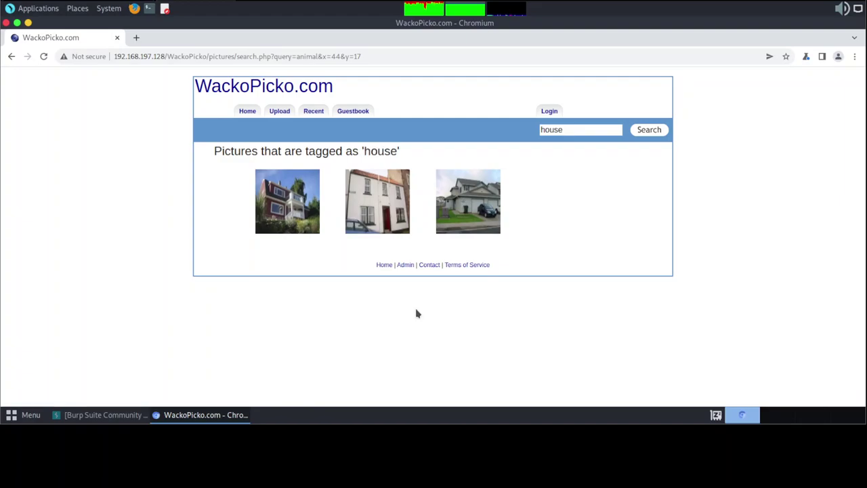